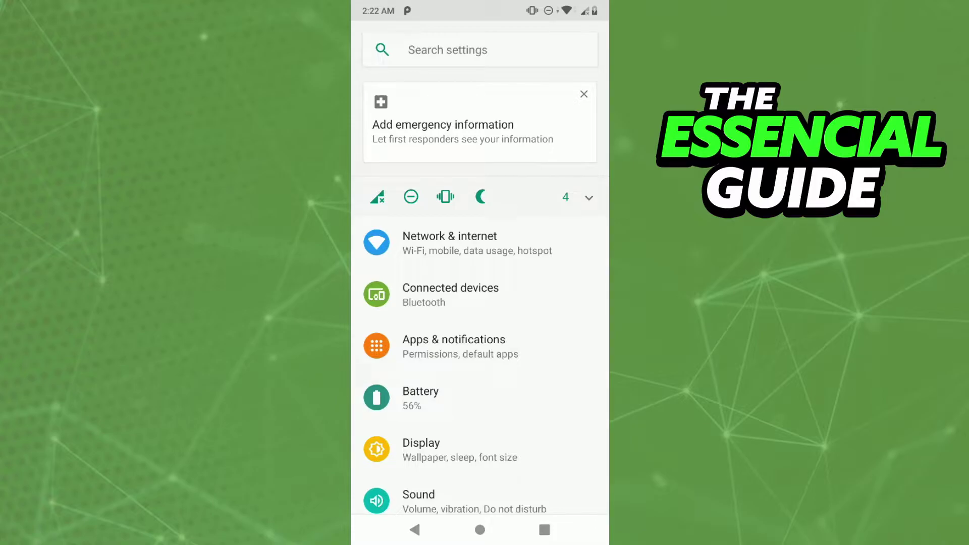
# Rerun the earlier 'apps' settings search and open Apps & notifications.
pyautogui.click(480, 50)
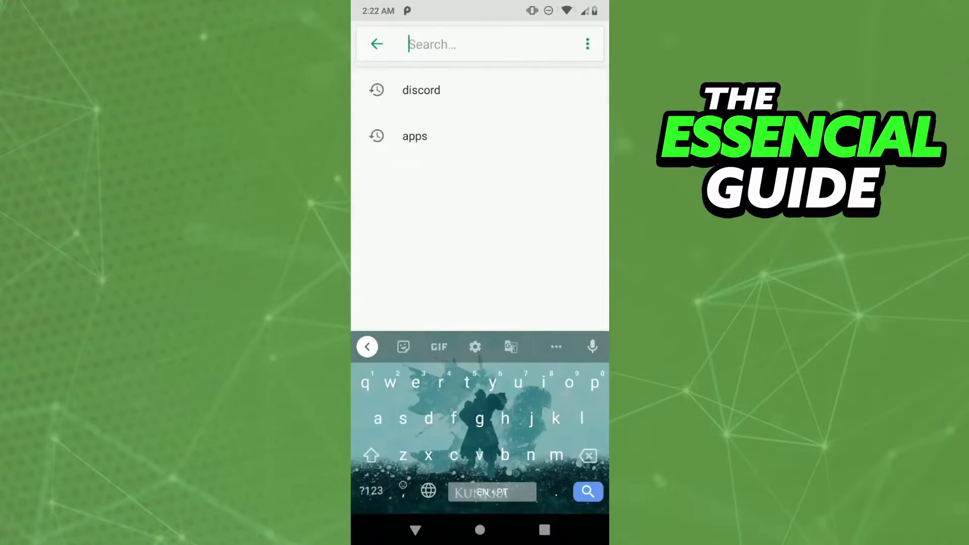
pyautogui.click(415, 136)
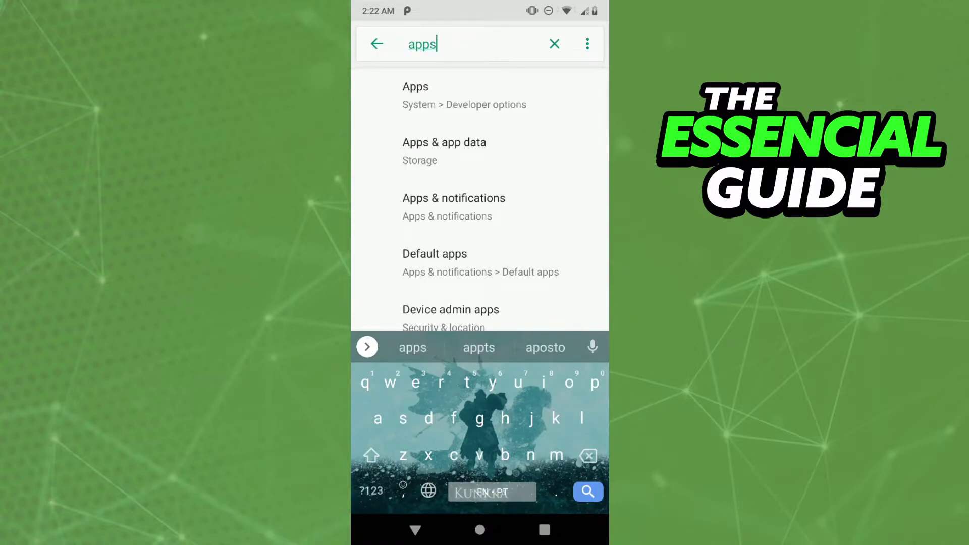
pyautogui.scroll(-1, 479, 265)
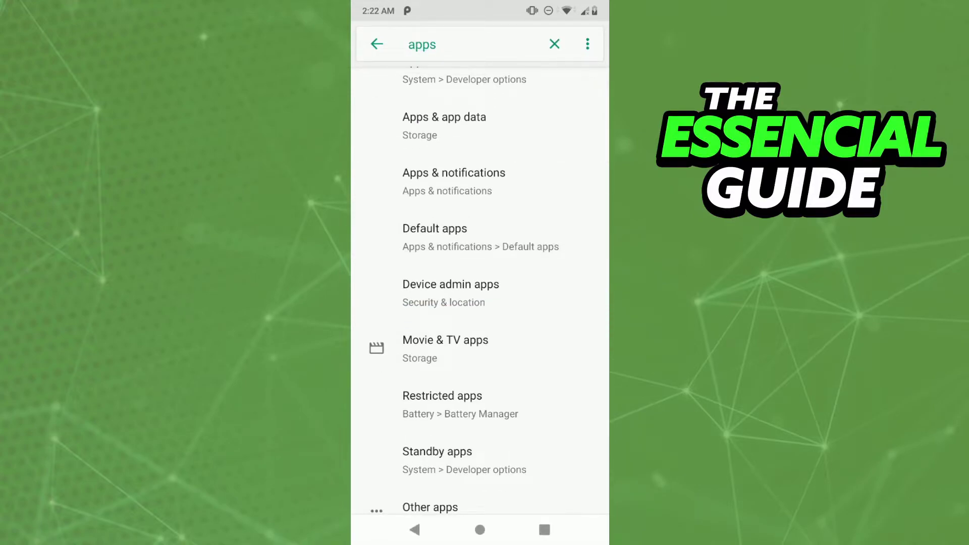
pyautogui.scroll(1, 479, 182)
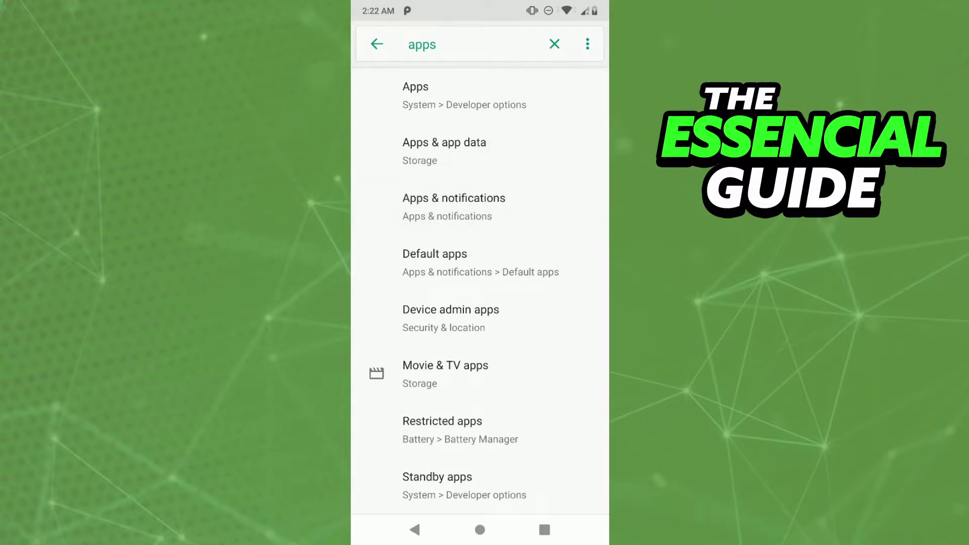
pyautogui.click(454, 206)
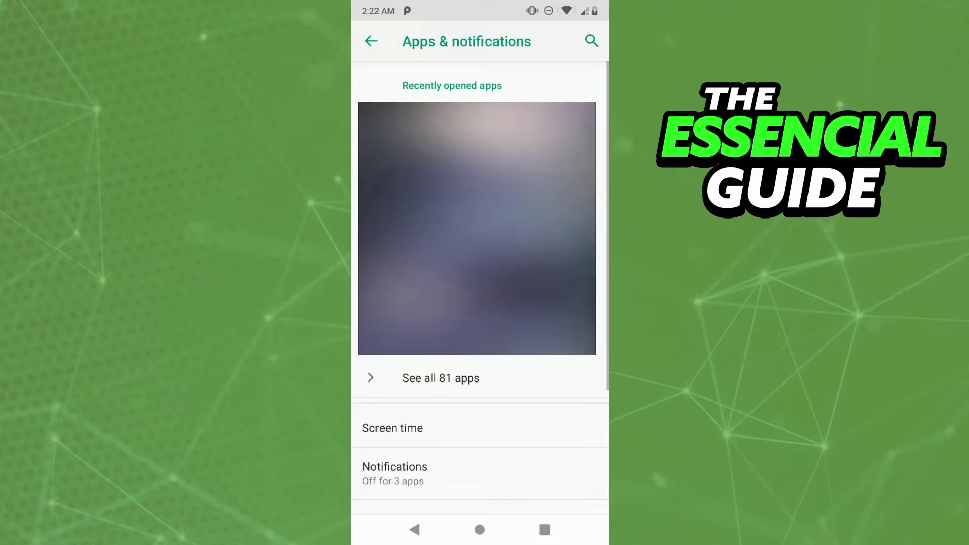
# Search settings for 'discord' and open Discord's App info page.
pyautogui.click(591, 41)
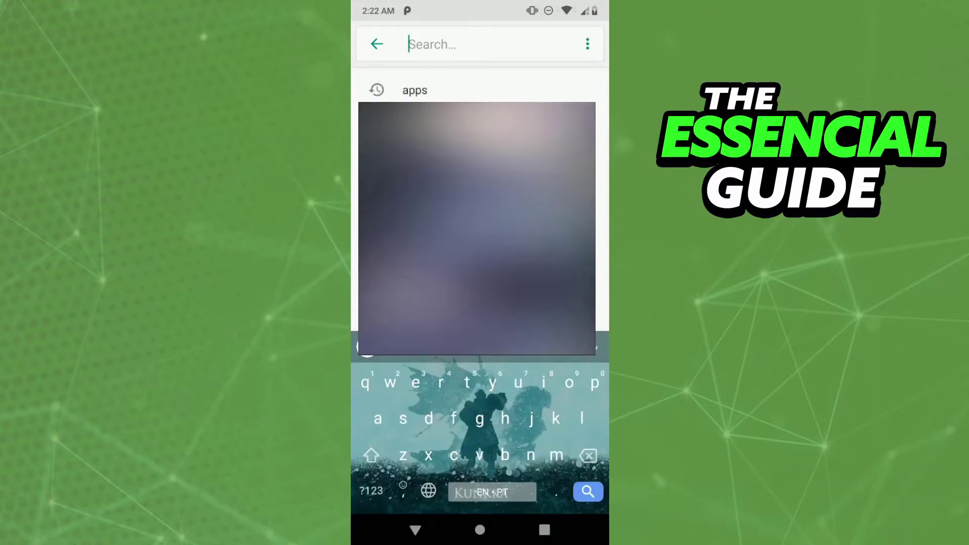
pyautogui.write('discord')
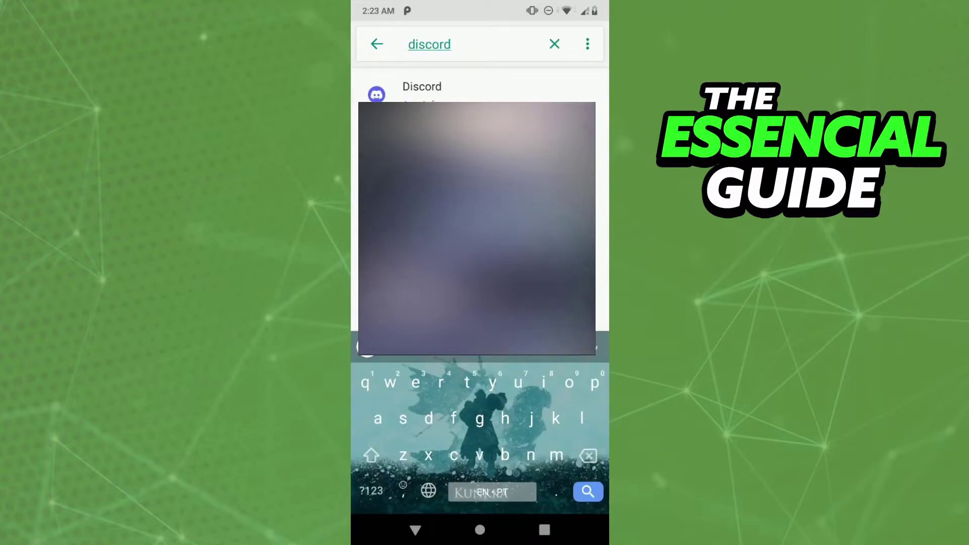
pyautogui.click(421, 89)
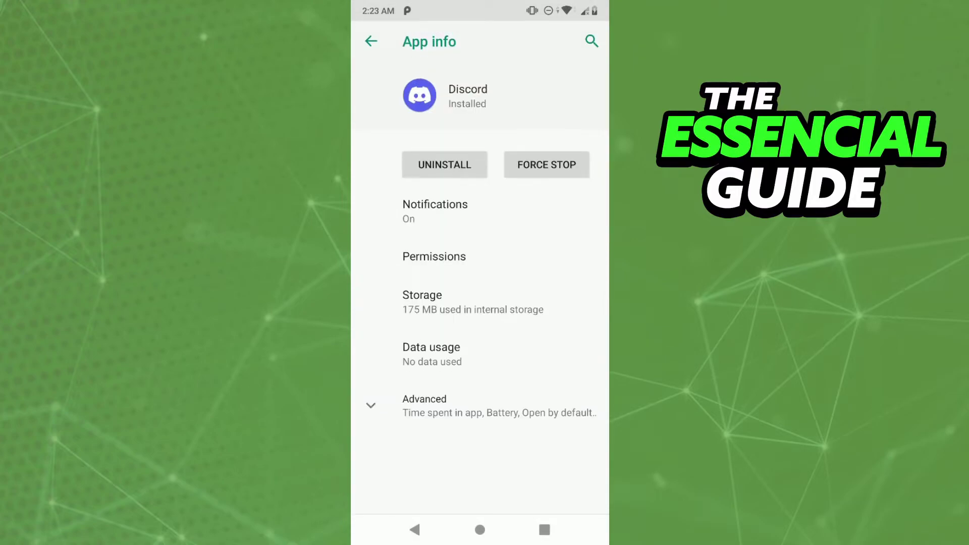
# Open Discord's Call notification channel and expand its Advanced options.
pyautogui.click(435, 210)
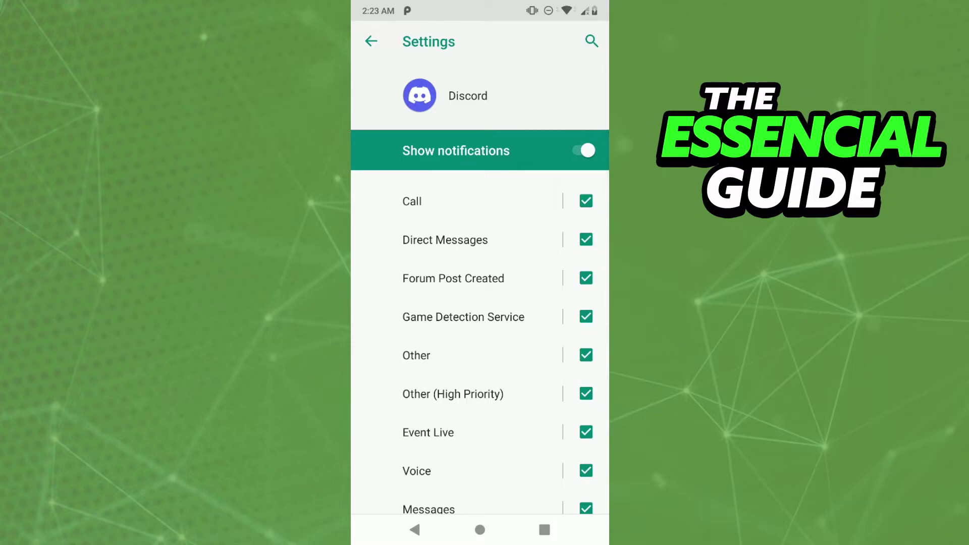
pyautogui.click(454, 200)
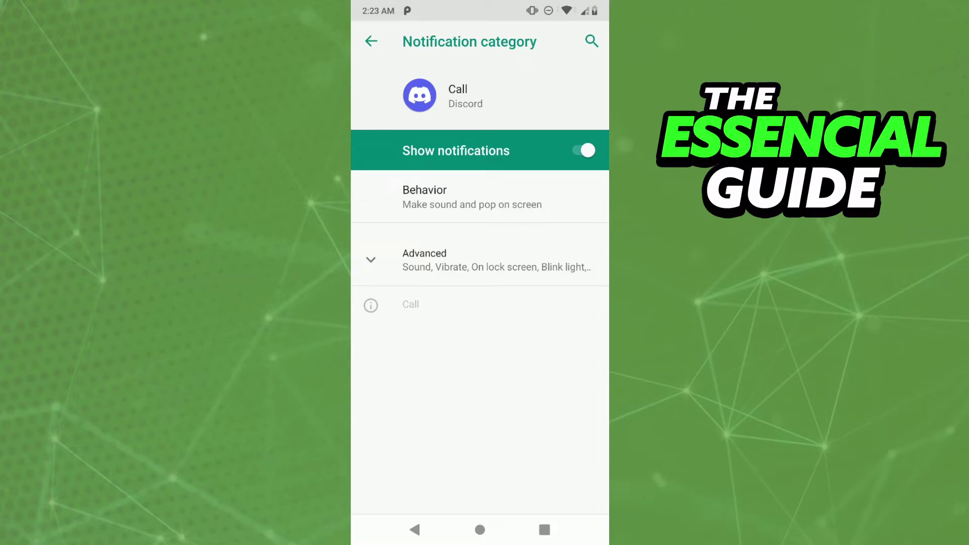
pyautogui.click(454, 259)
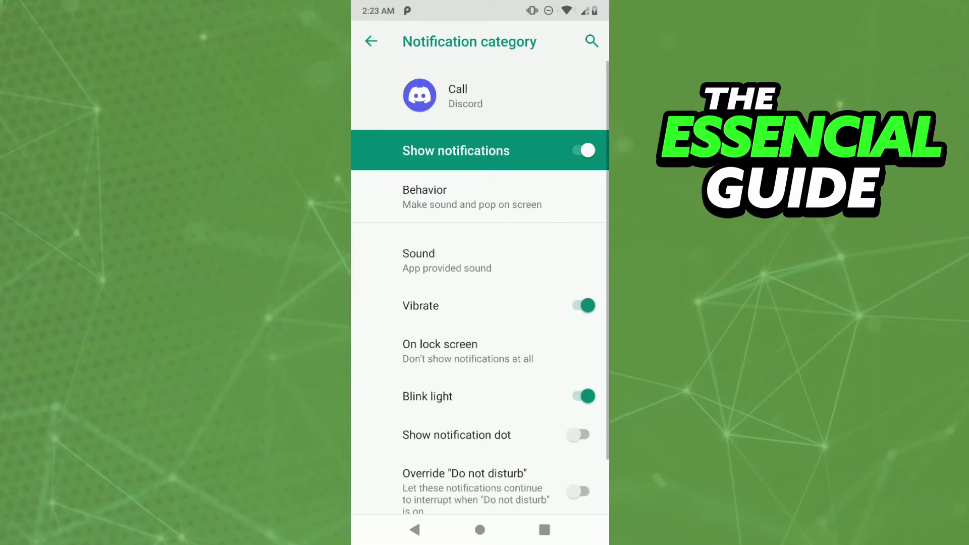
pyautogui.scroll(-1, 480, 303)
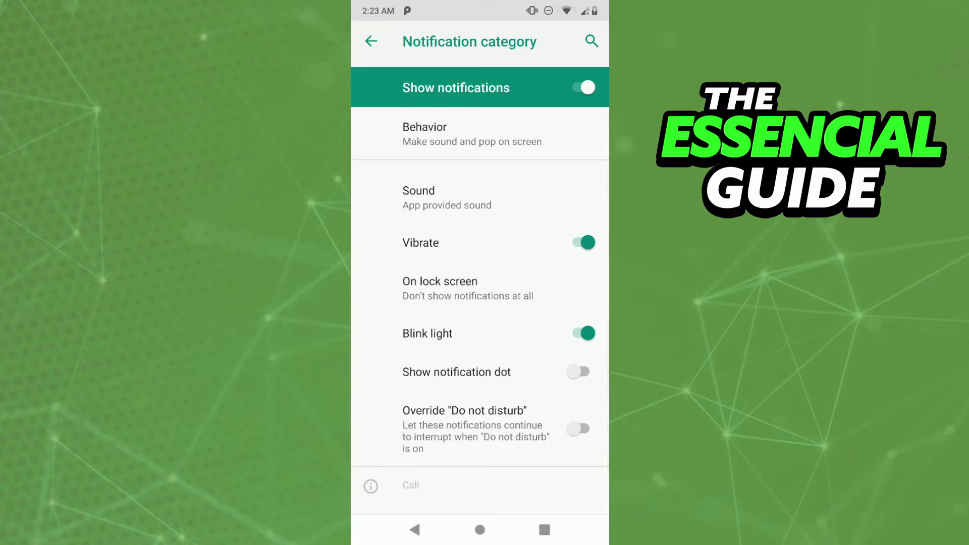
# Open the Sound ringtone picker under Discord's Call notification options.
pyautogui.click(455, 196)
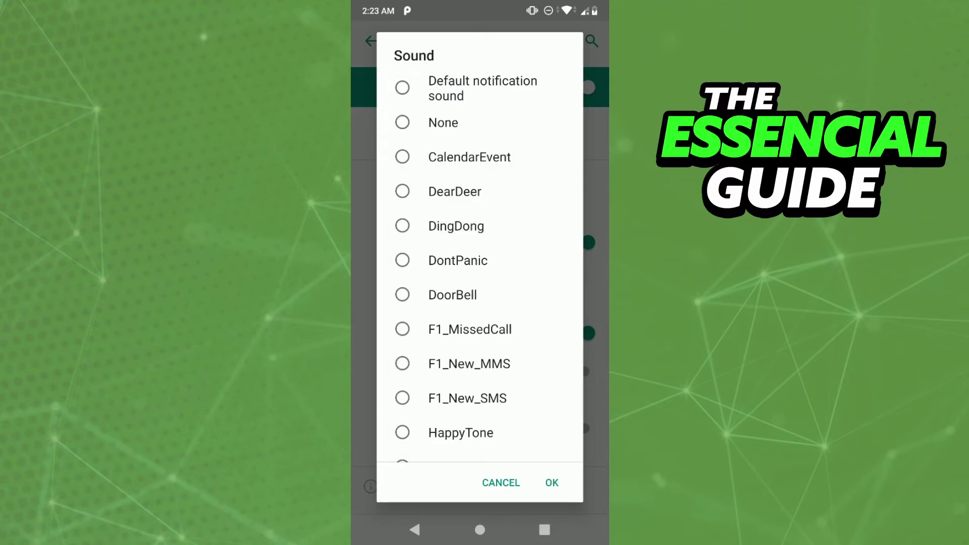
pyautogui.scroll(-3, 480, 266)
pyautogui.scroll(-3, 481, 266)
pyautogui.scroll(-4, 480, 265)
pyautogui.scroll(-1, 480, 265)
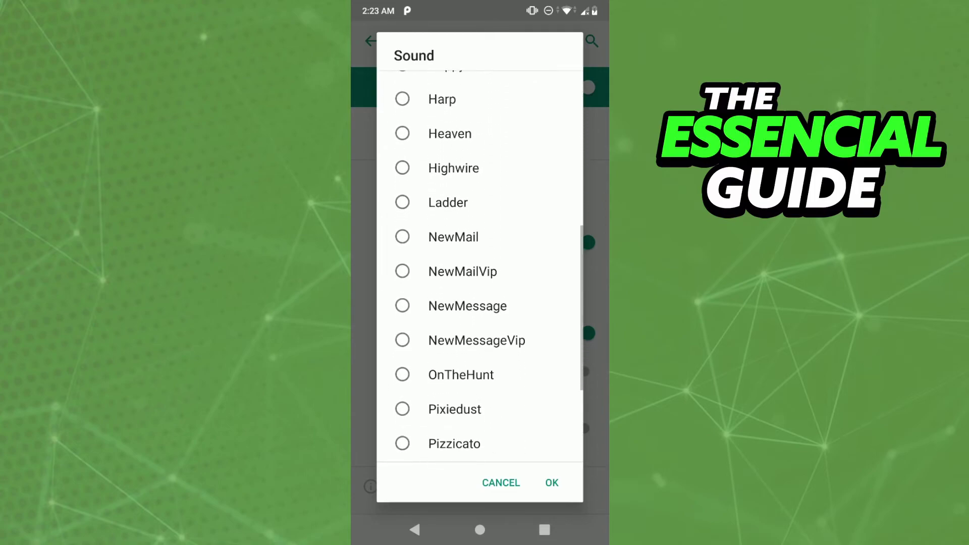
pyautogui.scroll(-2, 480, 265)
pyautogui.scroll(2, 479, 265)
pyautogui.scroll(5, 481, 265)
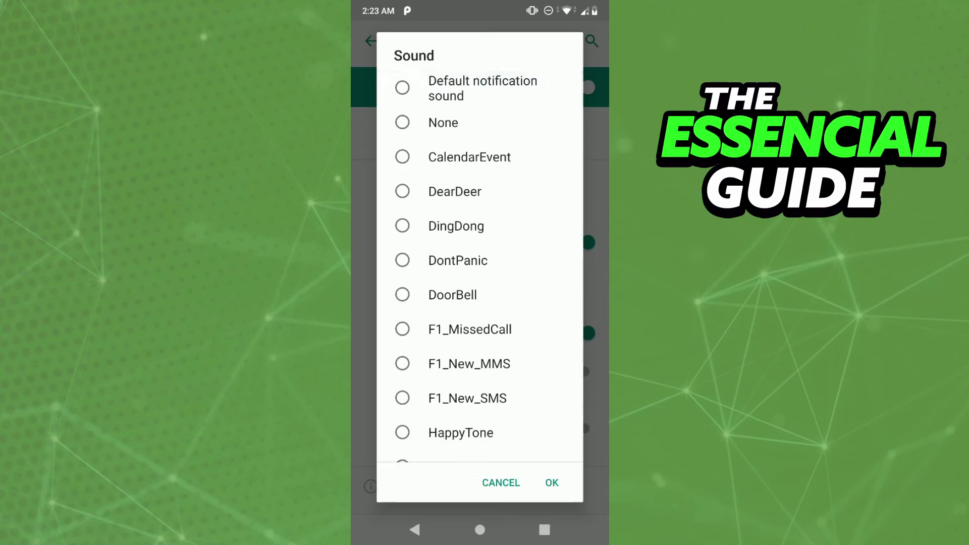